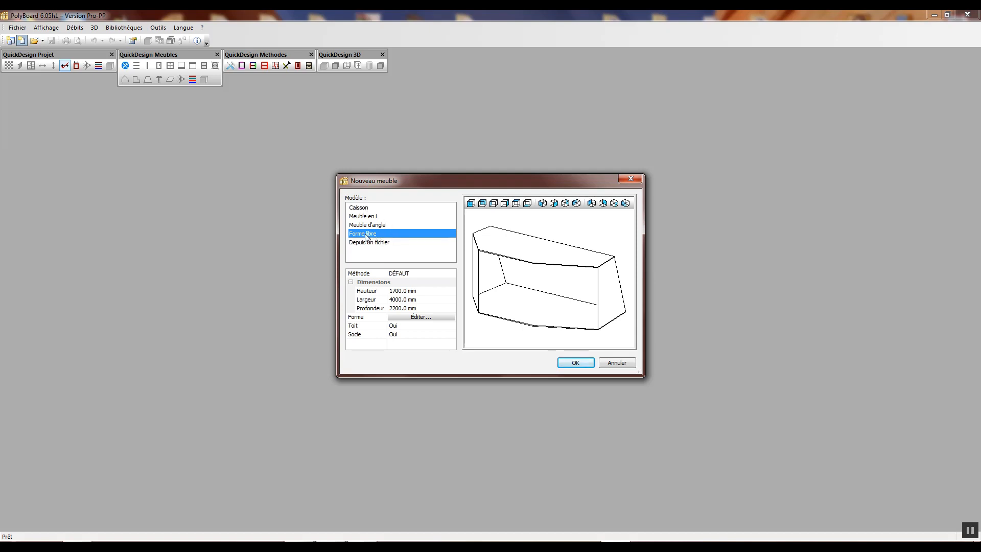
# - Create a new L-shaped unit (Meuble en L) with the default dimensions
pyautogui.click(369, 217)
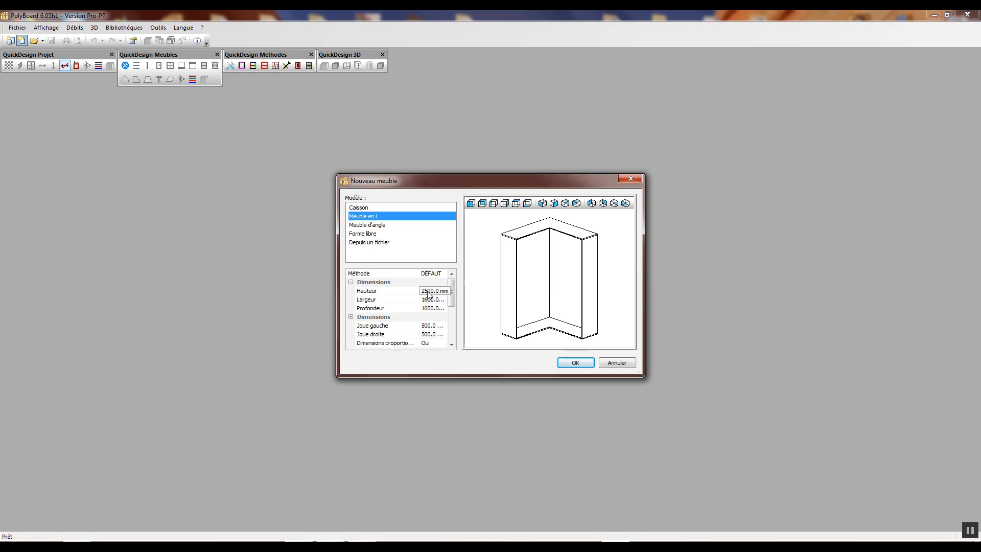
pyautogui.click(576, 362)
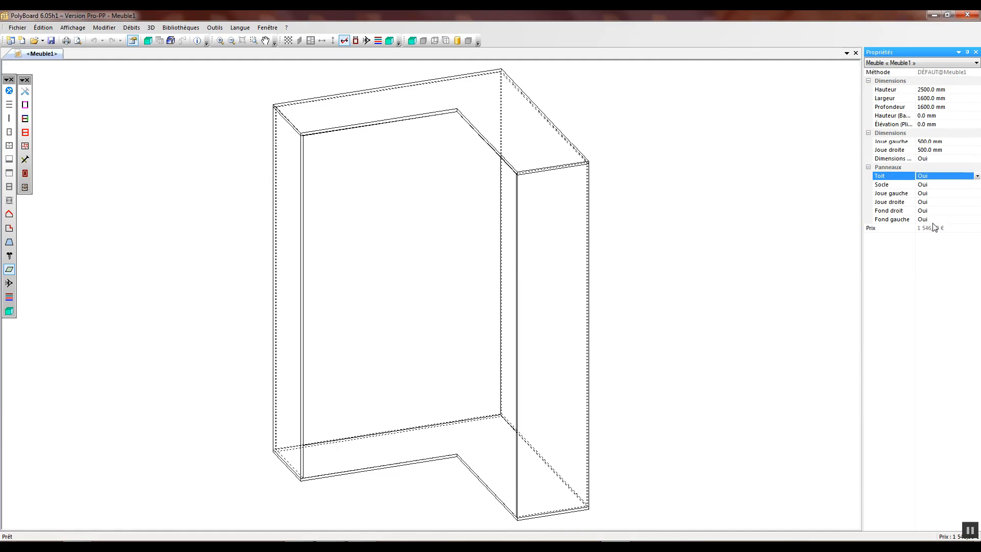
# - Try removing the Joue gauche and Fond droit panels by setting them to Non, and undo both changes
pyautogui.click(928, 195)
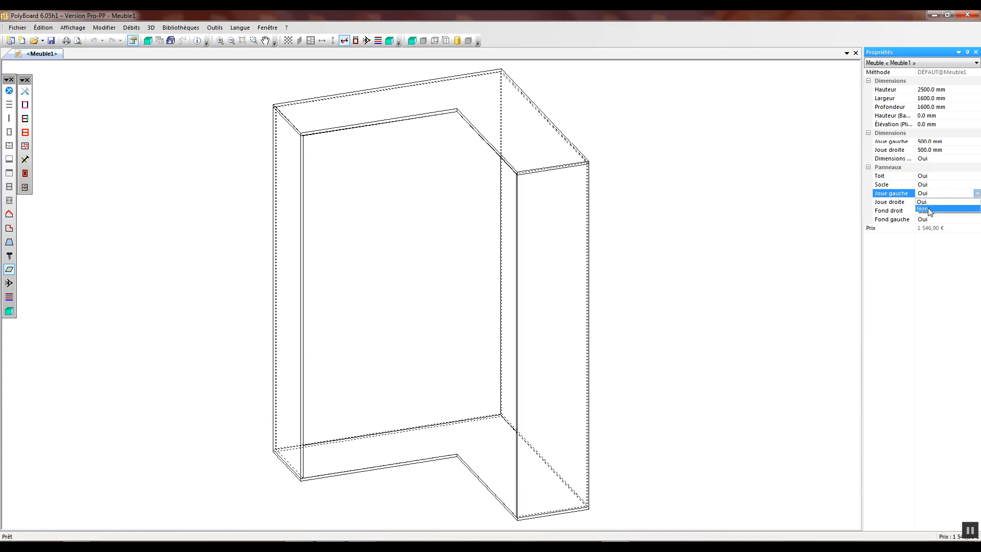
pyautogui.click(928, 208)
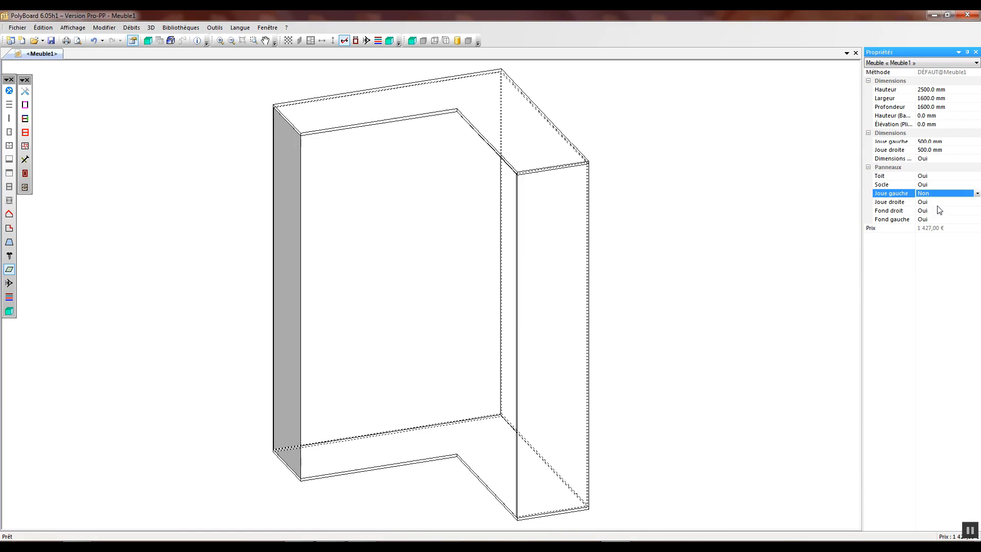
pyautogui.click(928, 212)
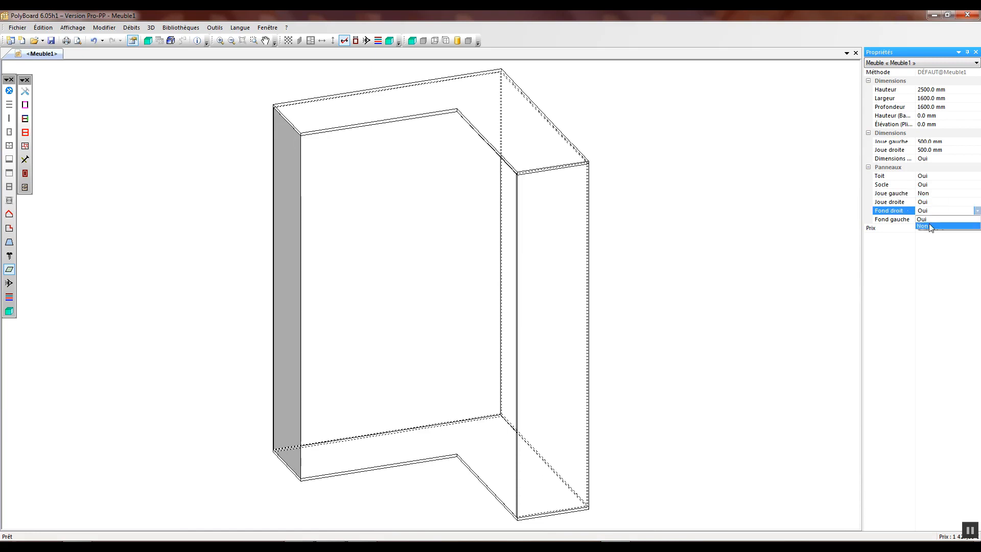
pyautogui.click(928, 225)
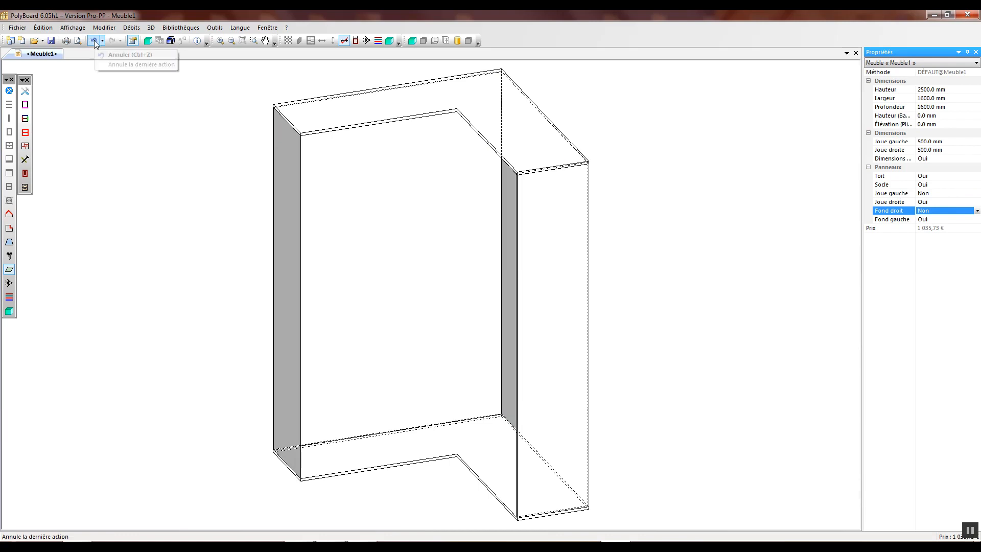
pyautogui.click(93, 41)
pyautogui.click(93, 40)
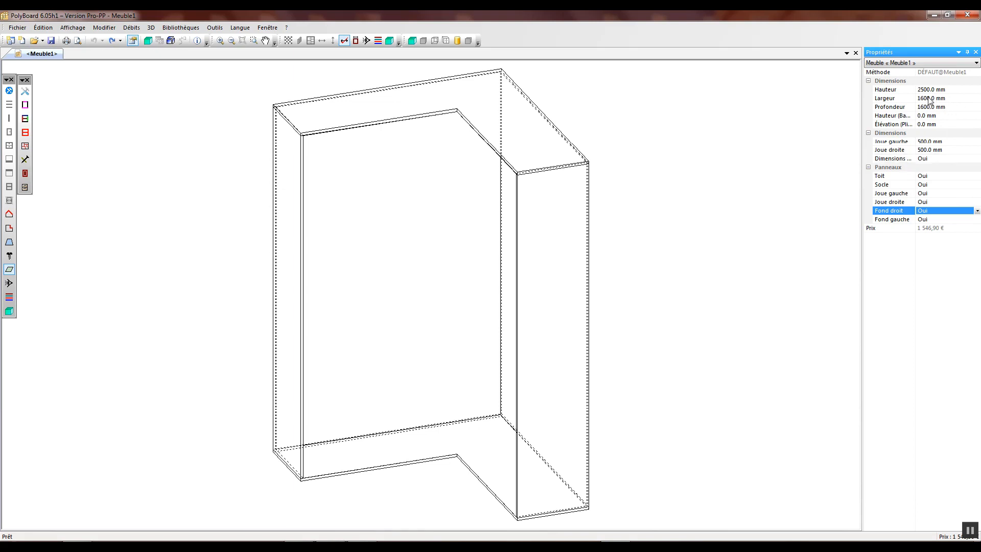
# - Try an overall width (Largeur) of 1200 mm with proportional dimensions enabled, and undo the change
pyautogui.moveTo(930, 101); pyautogui.dragTo(915, 103)
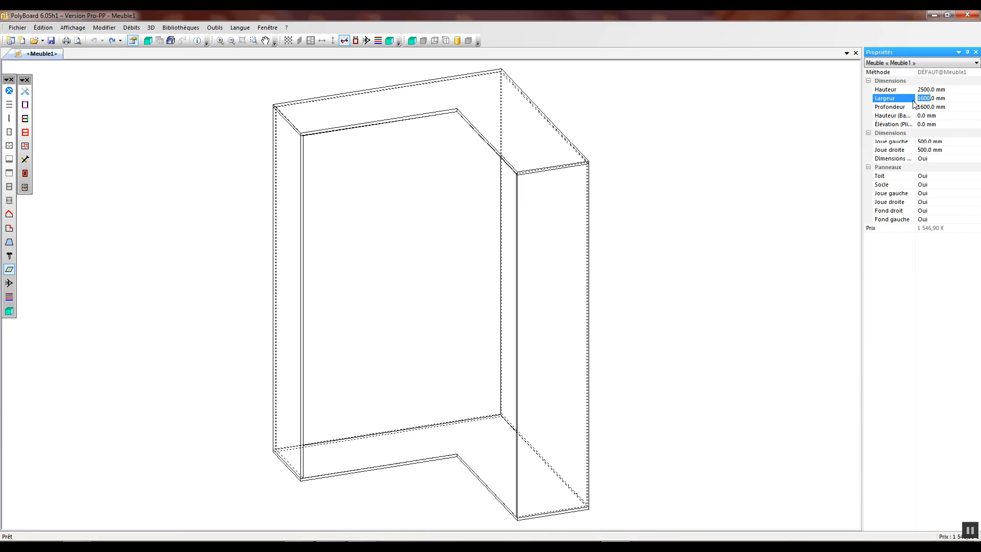
pyautogui.write('1200')
pyautogui.press('Return')
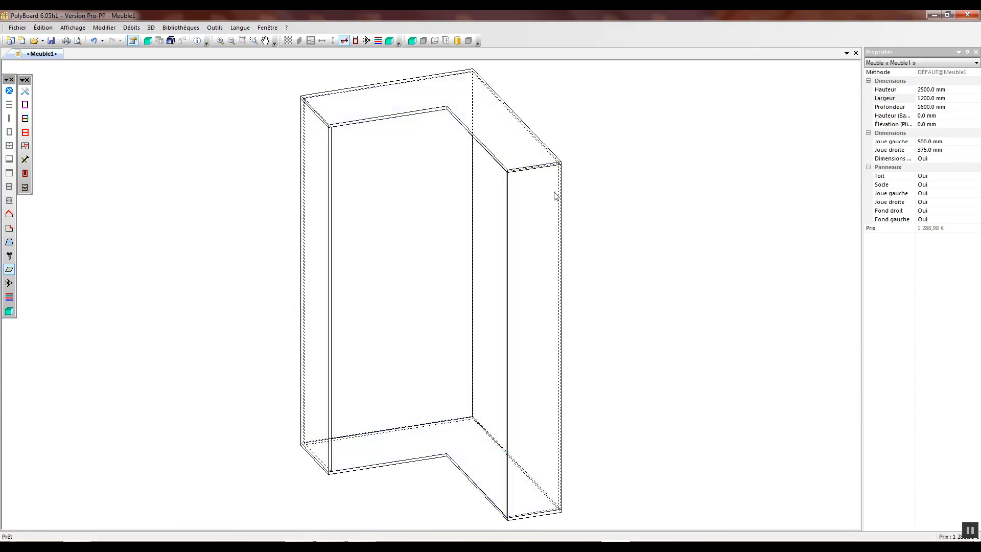
pyautogui.click(94, 40)
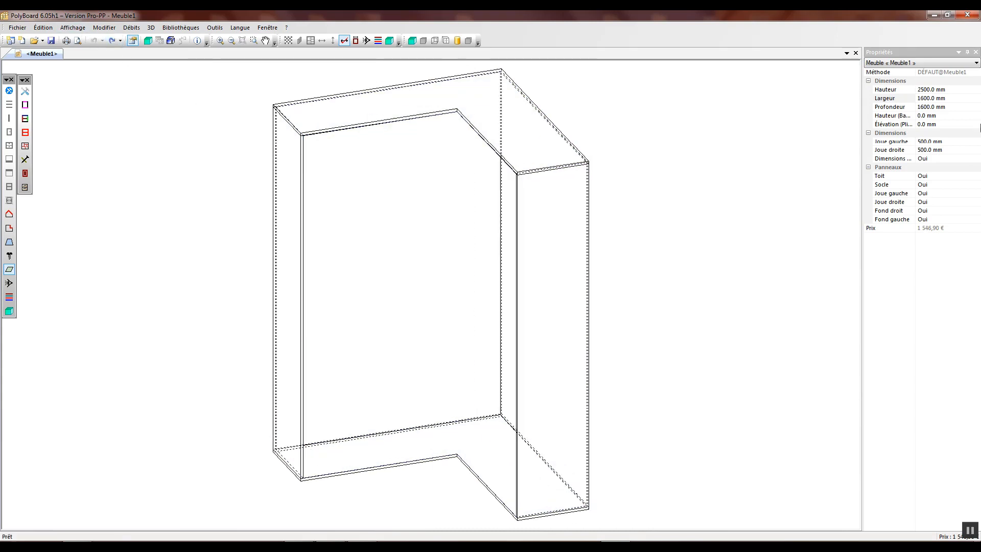
# - Set proportional dimensions to Non, try an overall width of 1200 mm, and undo the width change
pyautogui.click(927, 158)
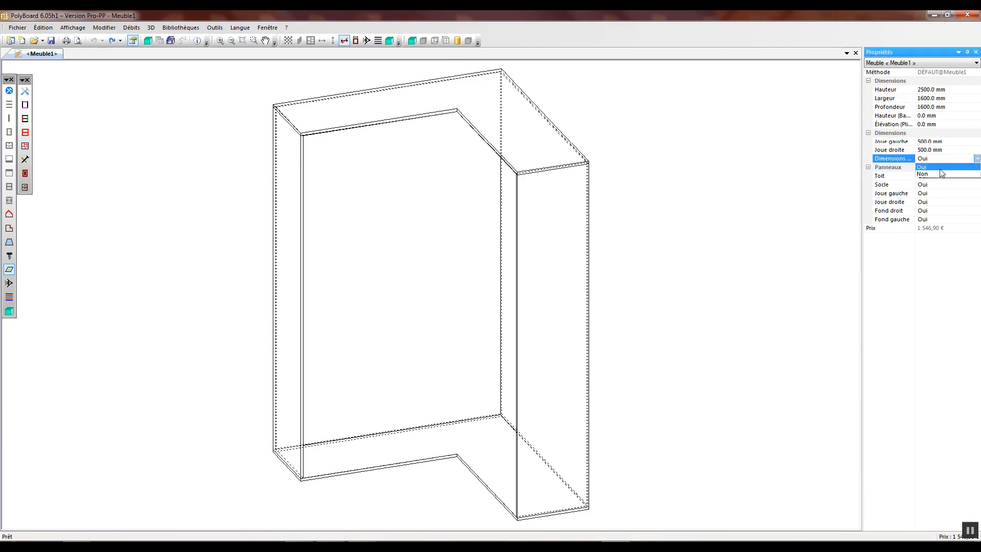
pyautogui.click(934, 172)
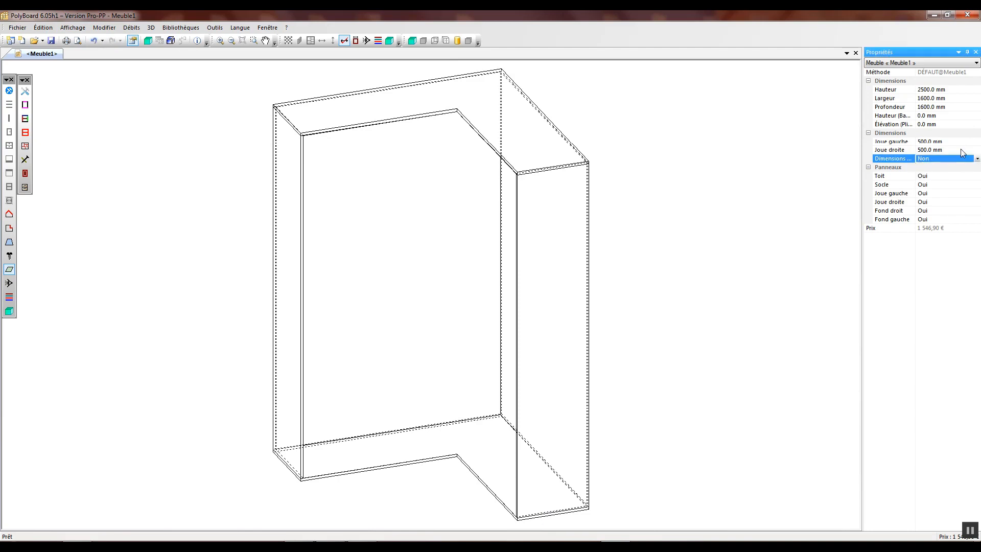
pyautogui.doubleClick(931, 98)
pyautogui.write('1200')
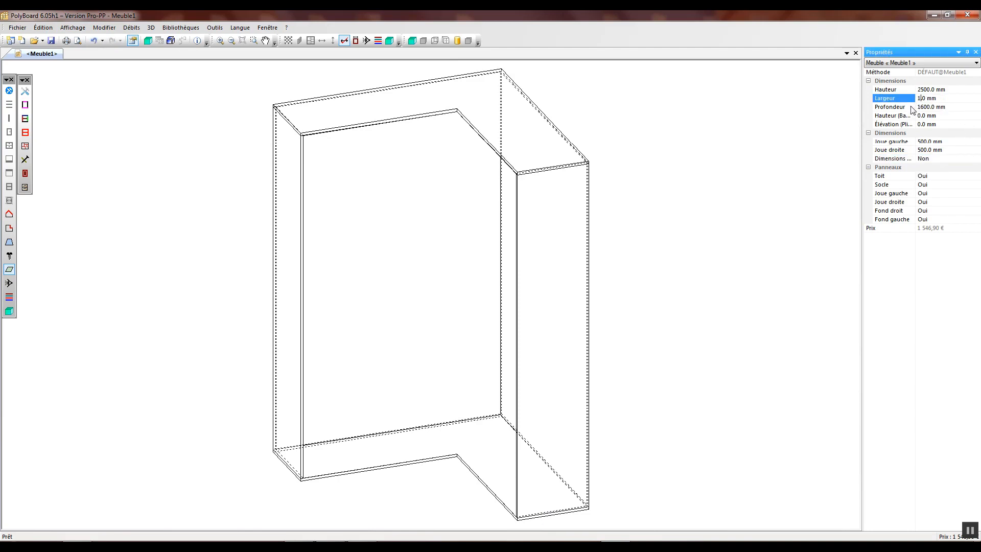
pyautogui.press('Return')
pyautogui.click(778, 161)
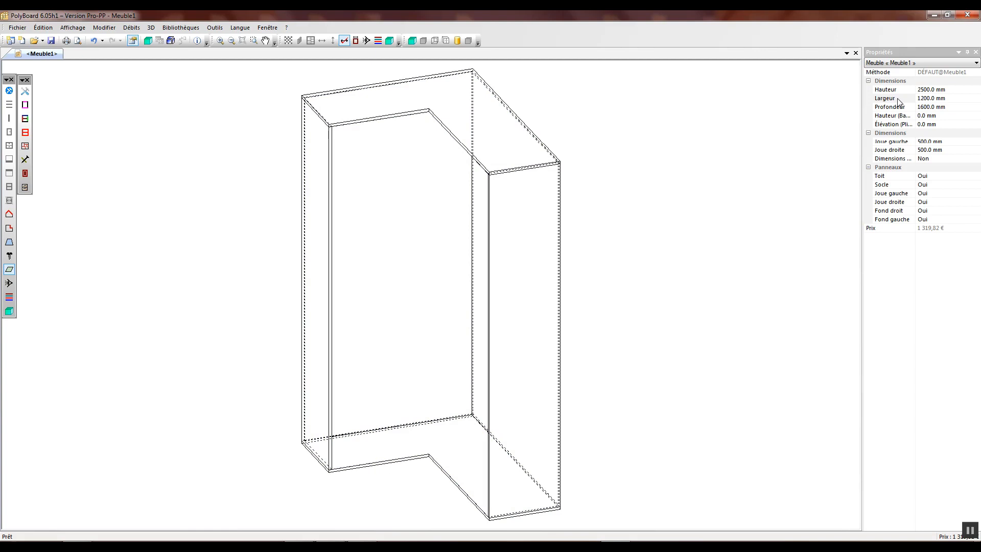
pyautogui.click(94, 40)
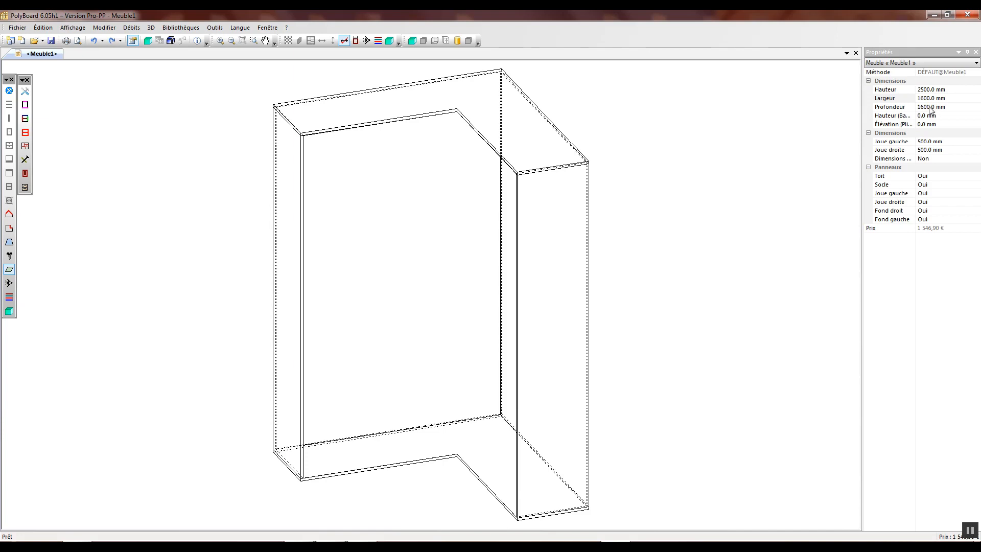
# - Try an overall depth (Profondeur) of 900 mm with proportional dimensions disabled, and undo it
pyautogui.moveTo(931, 107); pyautogui.dragTo(922, 108)
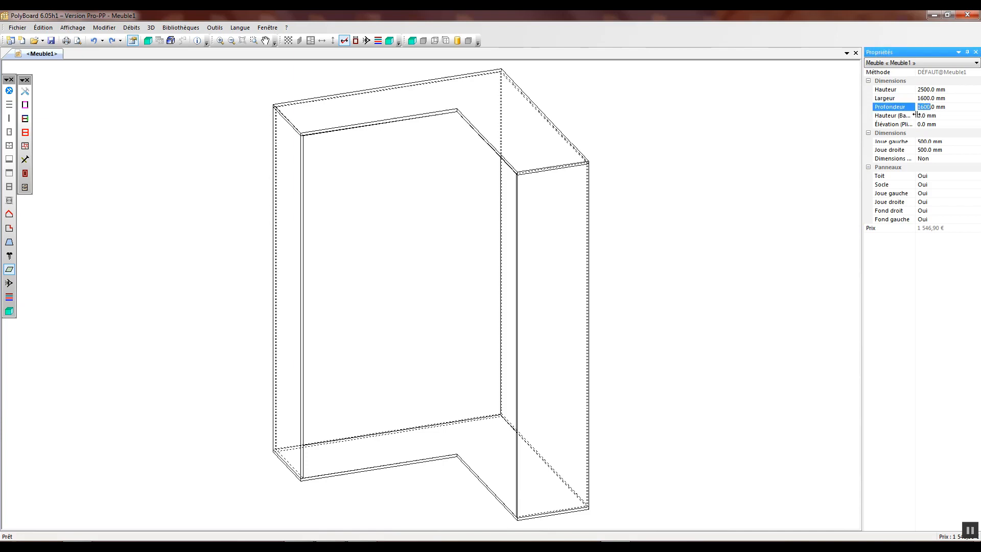
pyautogui.write('900')
pyautogui.click(684, 308)
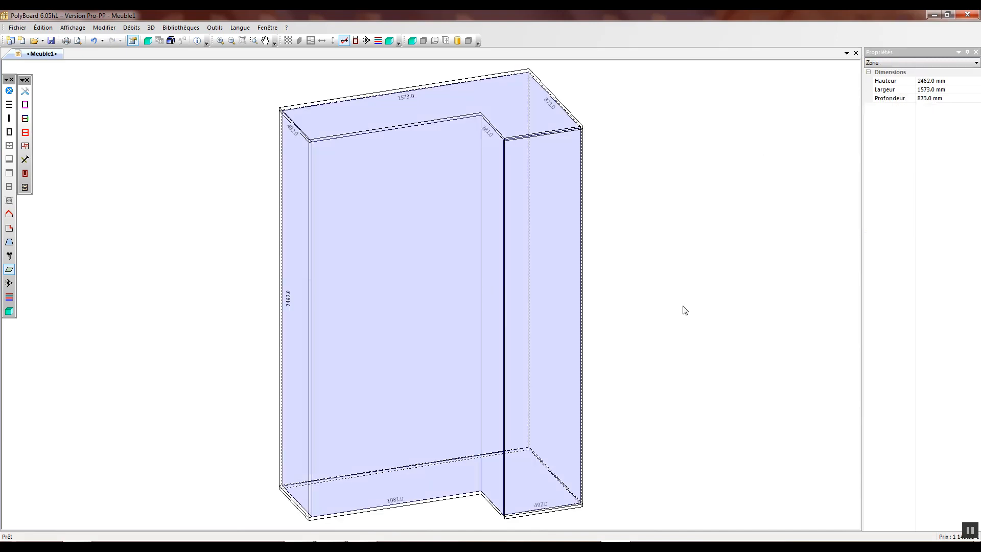
pyautogui.click(716, 313)
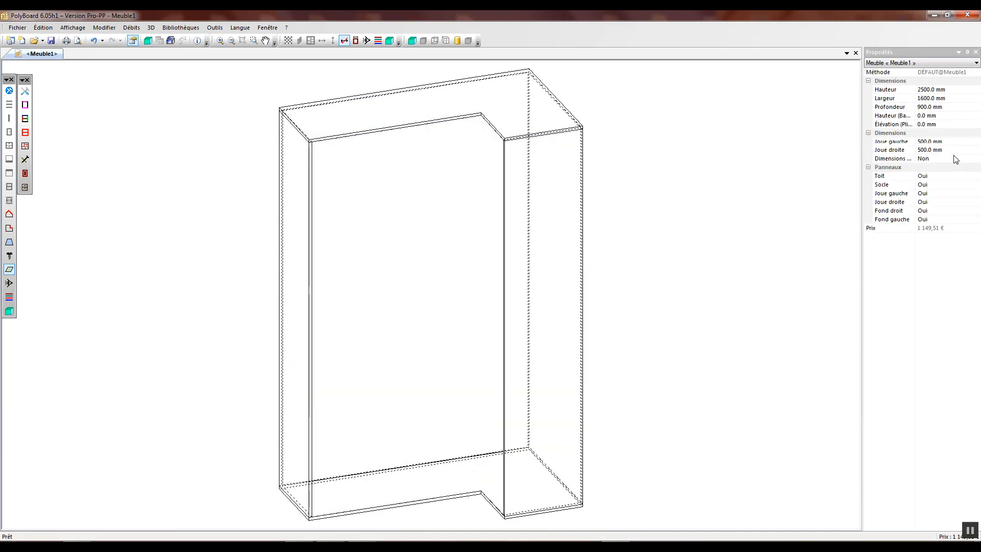
pyautogui.click(94, 40)
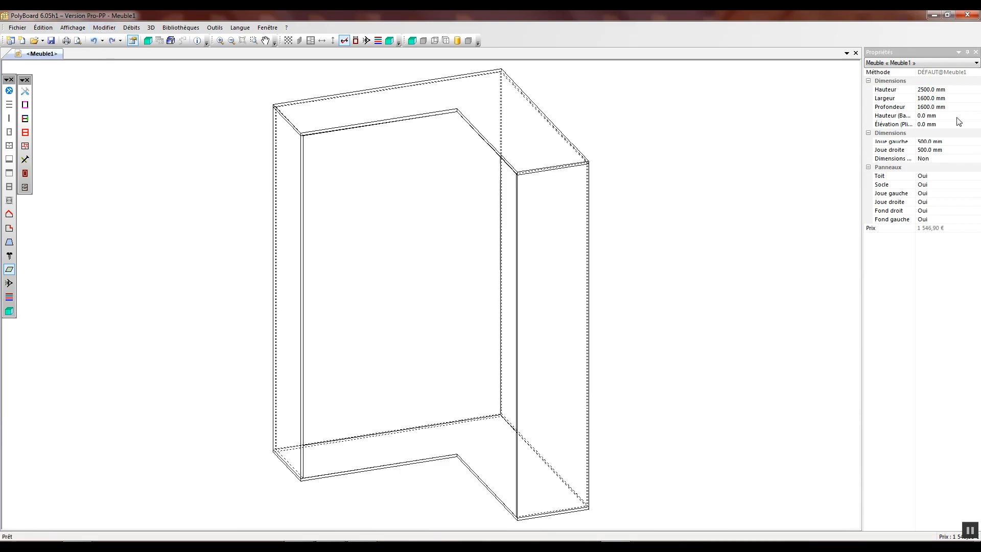
# - Set proportional dimensions back to Oui and set the L-shaped unit's depth to 900 mm
pyautogui.click(939, 158)
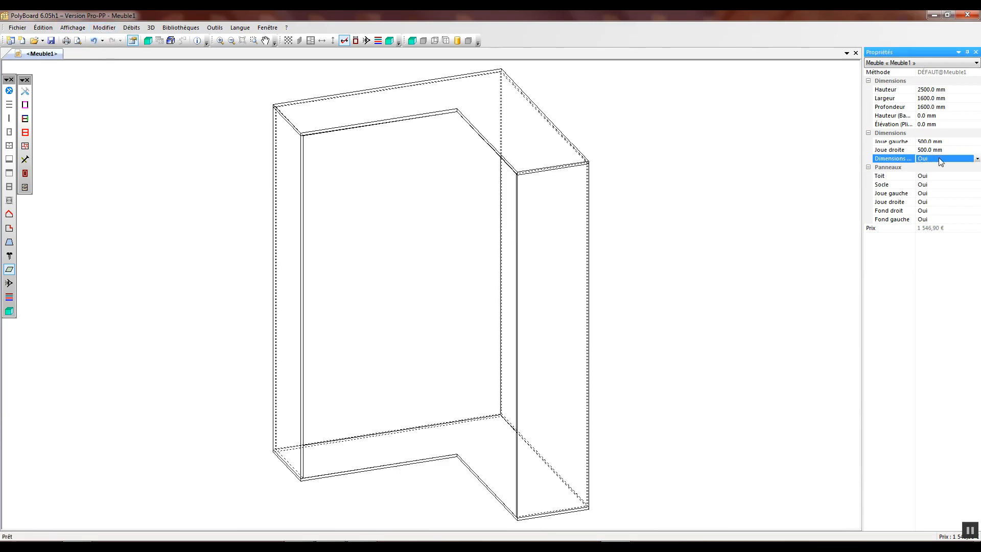
pyautogui.doubleClick(931, 109)
pyautogui.write('9')
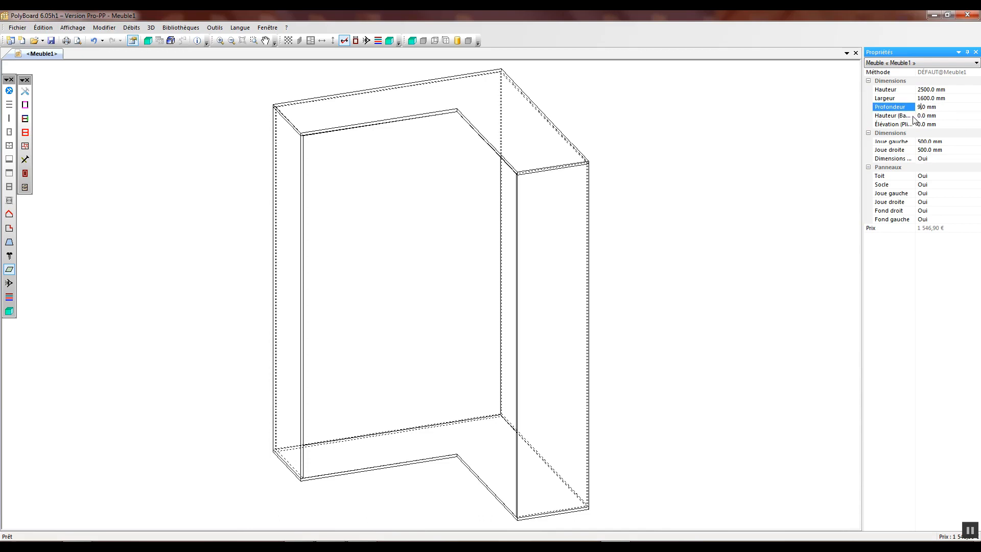
pyautogui.write('00')
pyautogui.press('Return')
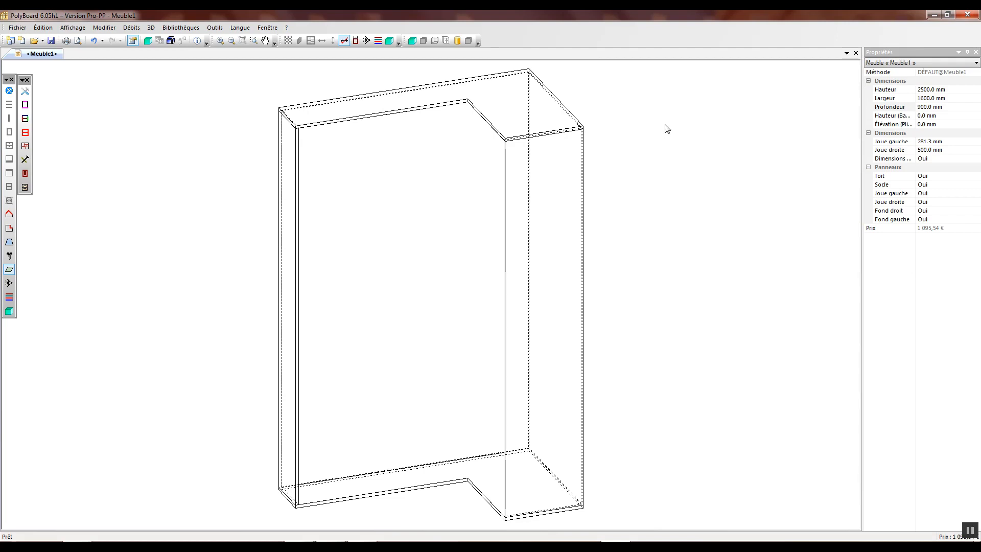
# - Close the L-shaped unit and create a new corner unit (Meuble d'angle) with the default dimensions
pyautogui.click(856, 53)
pyautogui.click(517, 301)
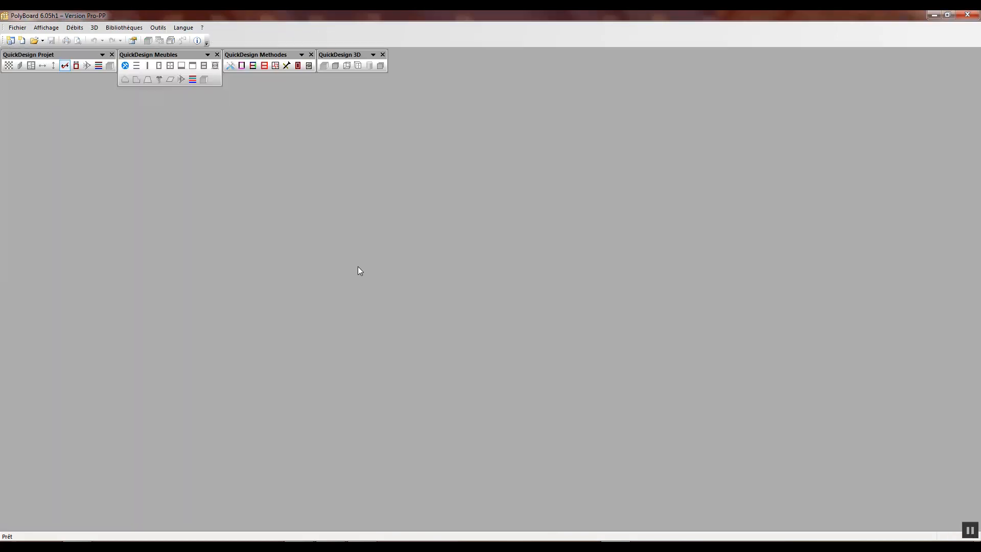
pyautogui.click(21, 40)
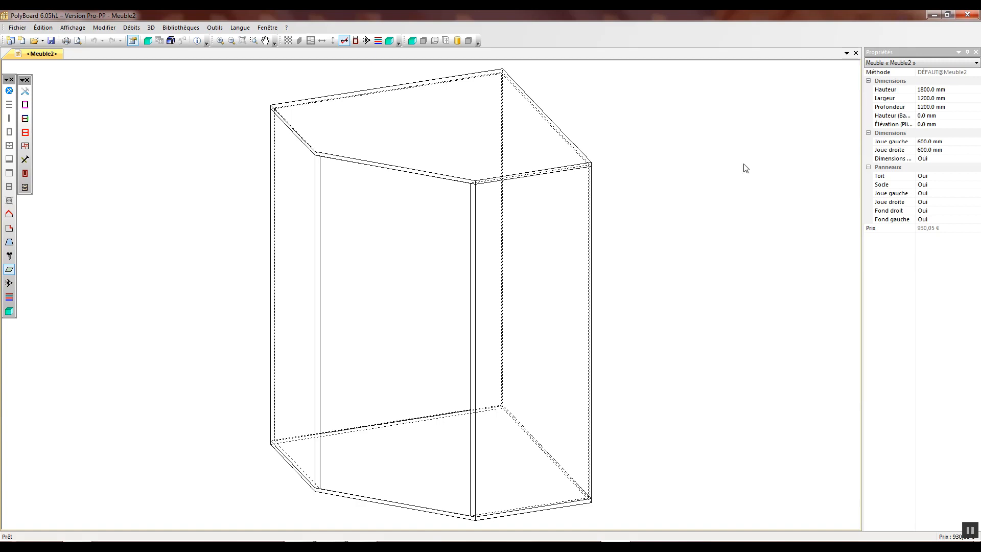
# - Try a width of 900 mm on the corner unit with proportional dimensions enabled, and undo it
pyautogui.click(931, 99)
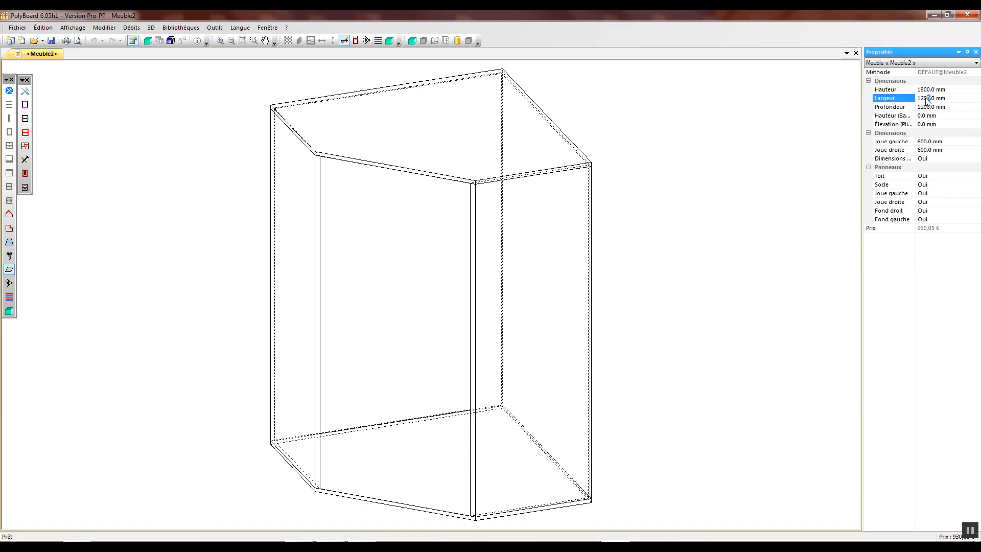
pyautogui.moveTo(931, 99); pyautogui.dragTo(915, 99)
pyautogui.write('900')
pyautogui.click(749, 166)
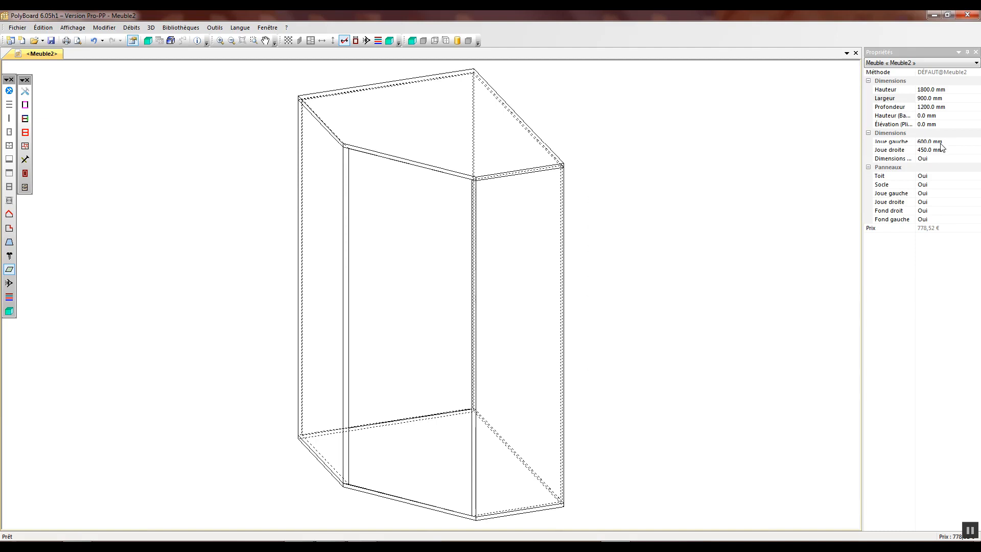
pyautogui.click(94, 40)
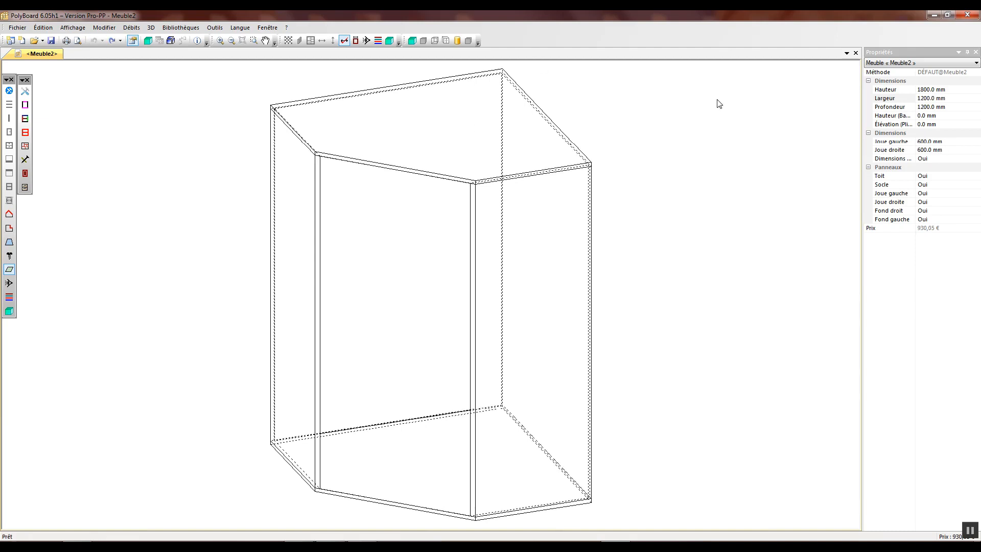
# - Set the corner unit's proportional dimensions to Non and its width to 900 mm
pyautogui.click(929, 159)
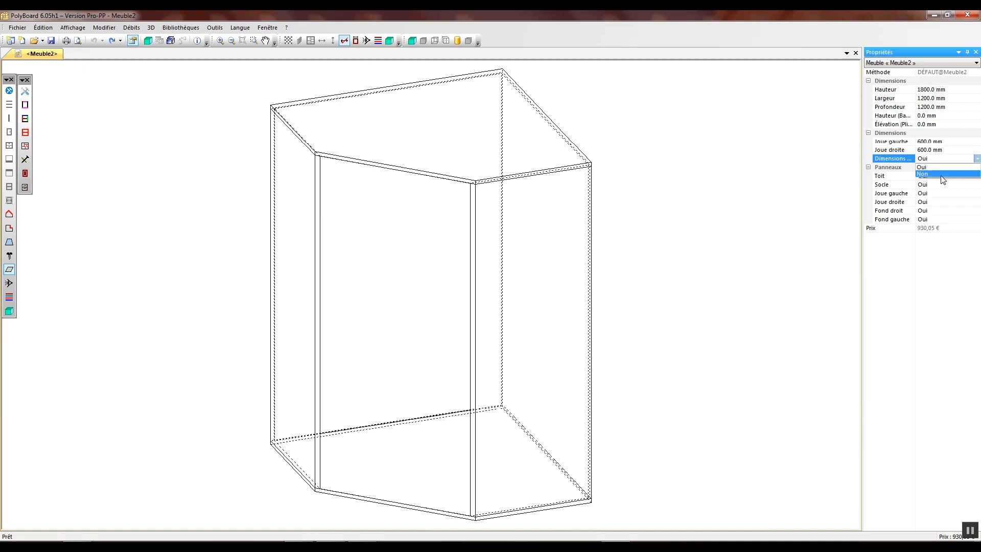
pyautogui.click(929, 175)
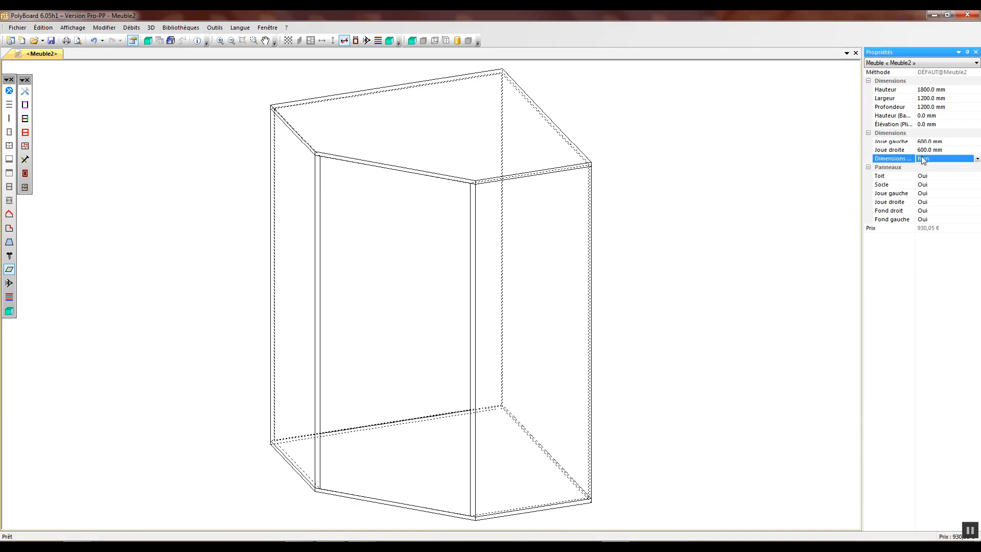
pyautogui.doubleClick(919, 98)
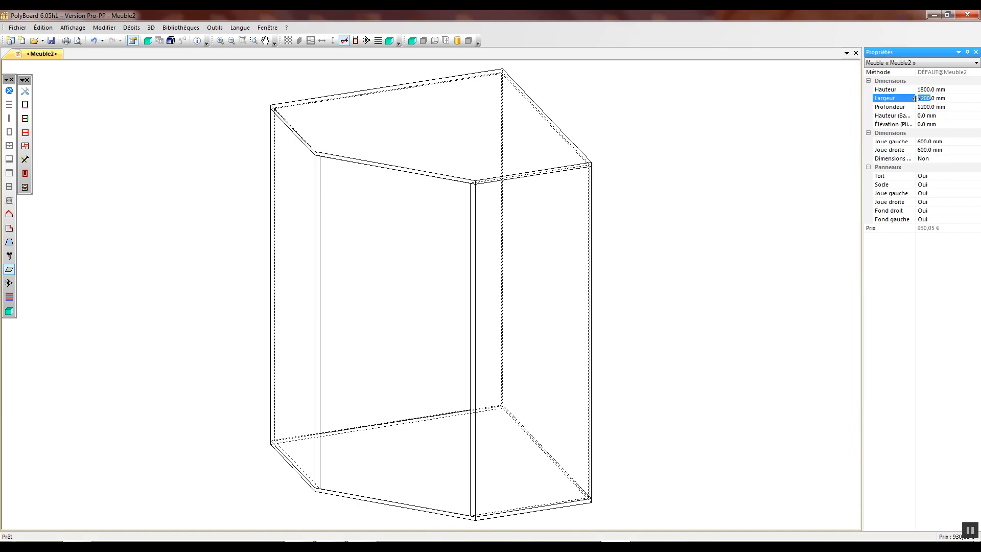
pyautogui.write('900')
pyautogui.click(752, 160)
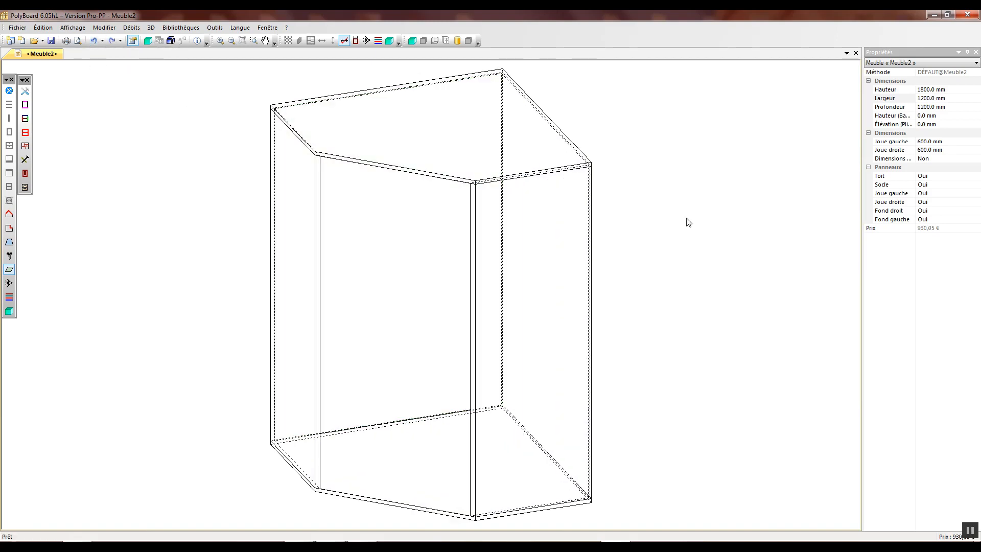
# - Set both the width and the depth of the corner unit to 900 mm and switch proportional dimensions to Oui
pyautogui.click(930, 98)
pyautogui.moveTo(931, 99); pyautogui.dragTo(916, 99)
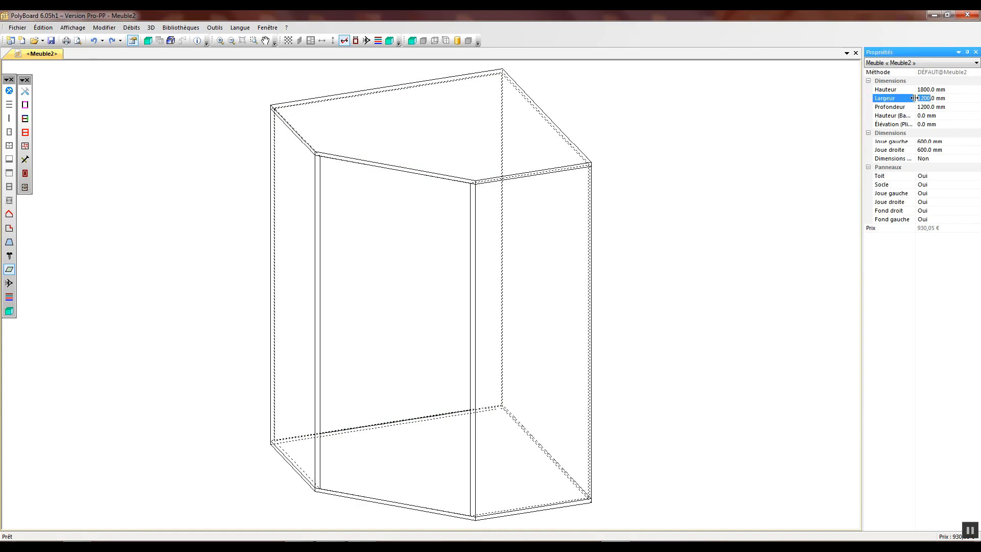
pyautogui.write('900')
pyautogui.click(931, 107)
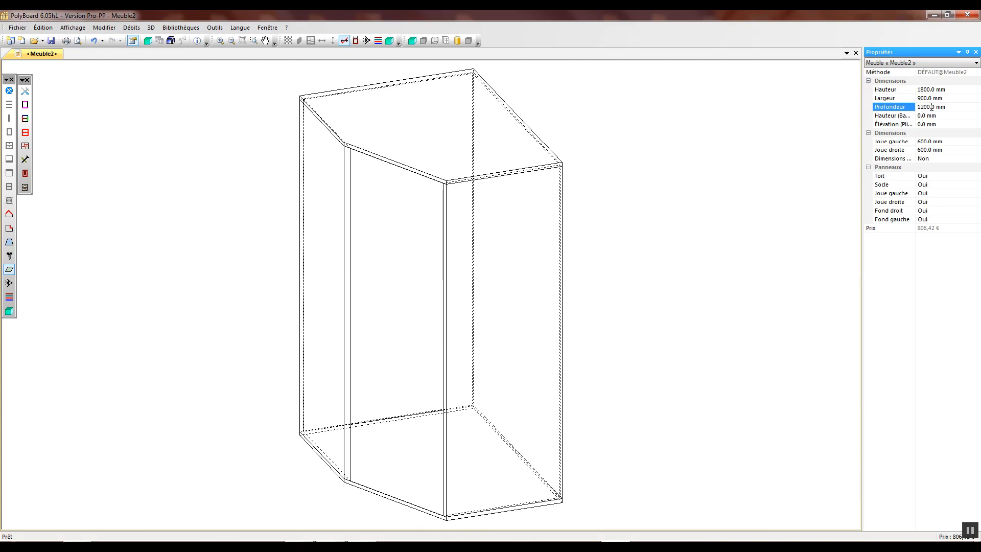
pyautogui.moveTo(930, 107); pyautogui.dragTo(914, 111)
pyautogui.write('900')
pyautogui.click(826, 173)
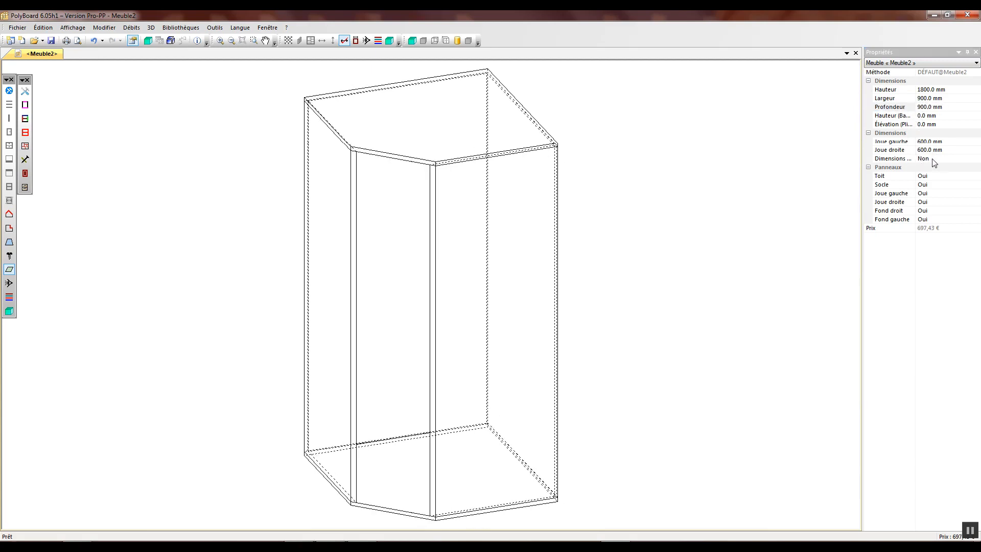
pyautogui.doubleClick(936, 158)
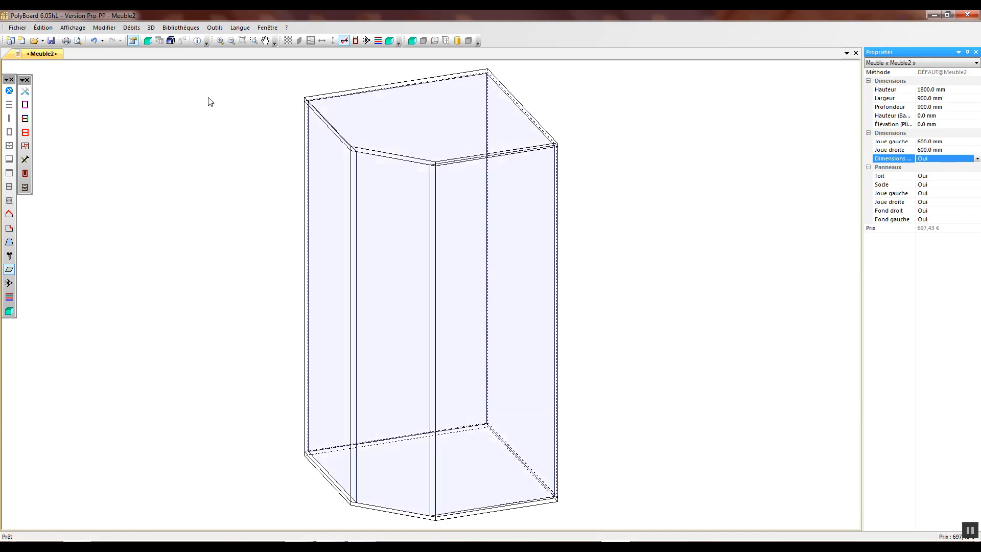
# - Undo the corner unit's width and depth changes and set its proportional dimensions to Oui
pyautogui.click(94, 40)
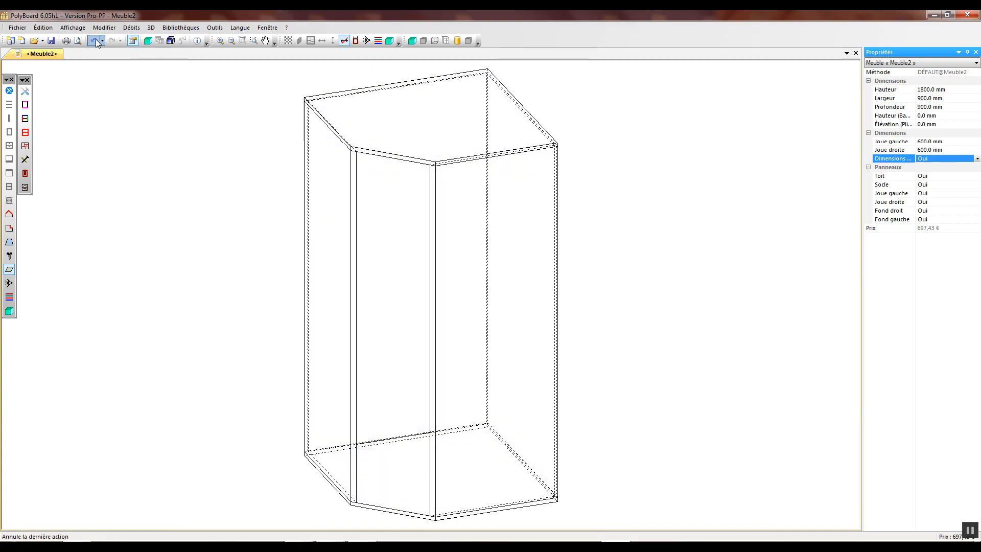
pyautogui.click(939, 159)
pyautogui.click(931, 167)
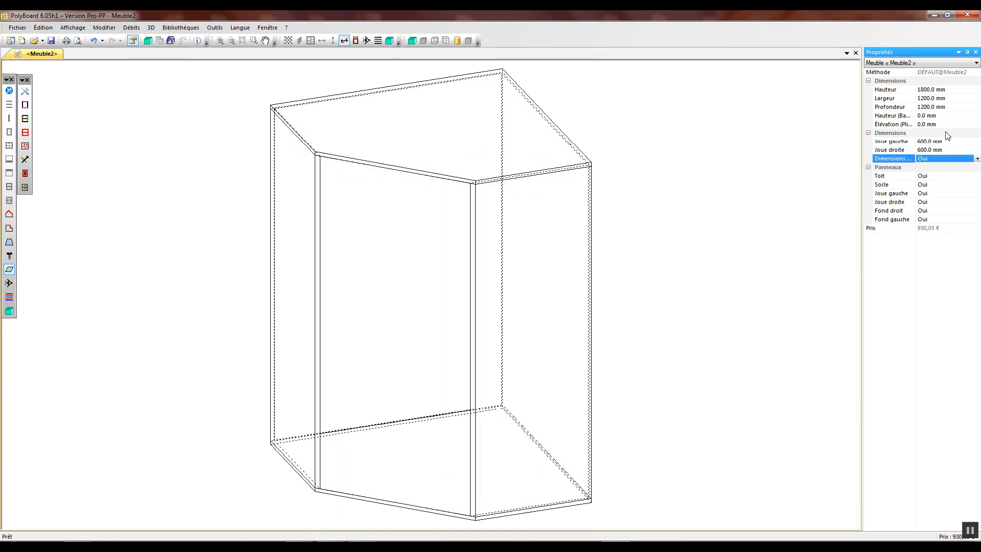
# - With proportional dimensions enabled, set the corner unit's width (Largeur) to 900 mm and its depth (Profondeur) to 900 mm
pyautogui.moveTo(932, 98); pyautogui.dragTo(918, 99)
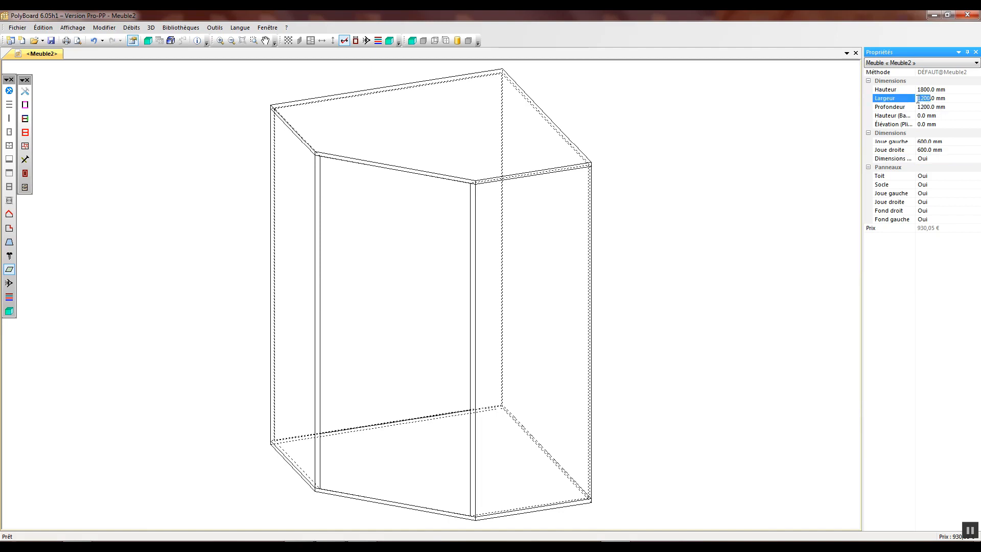
pyautogui.write('900')
pyautogui.click(780, 153)
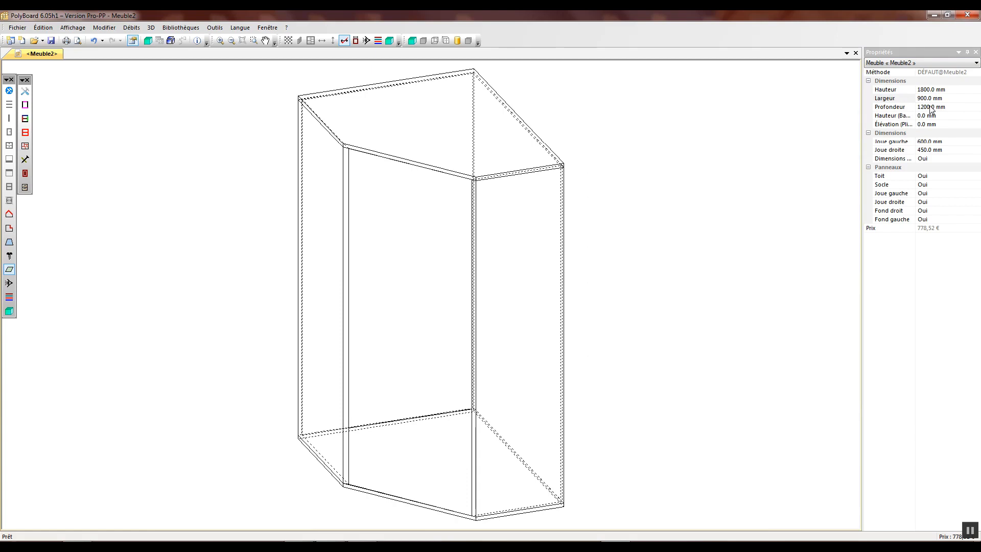
pyautogui.moveTo(930, 108); pyautogui.dragTo(919, 113)
pyautogui.write('900')
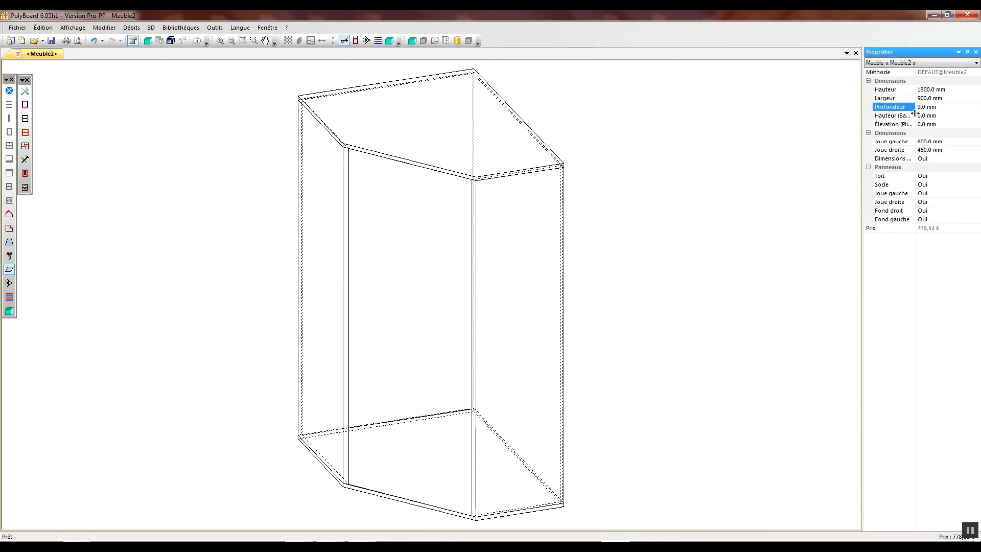
pyautogui.click(793, 162)
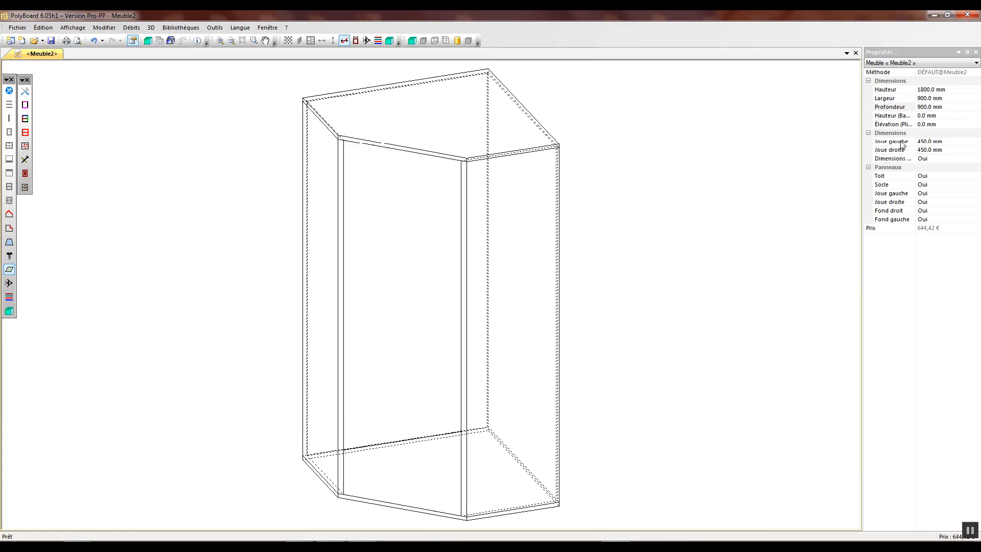